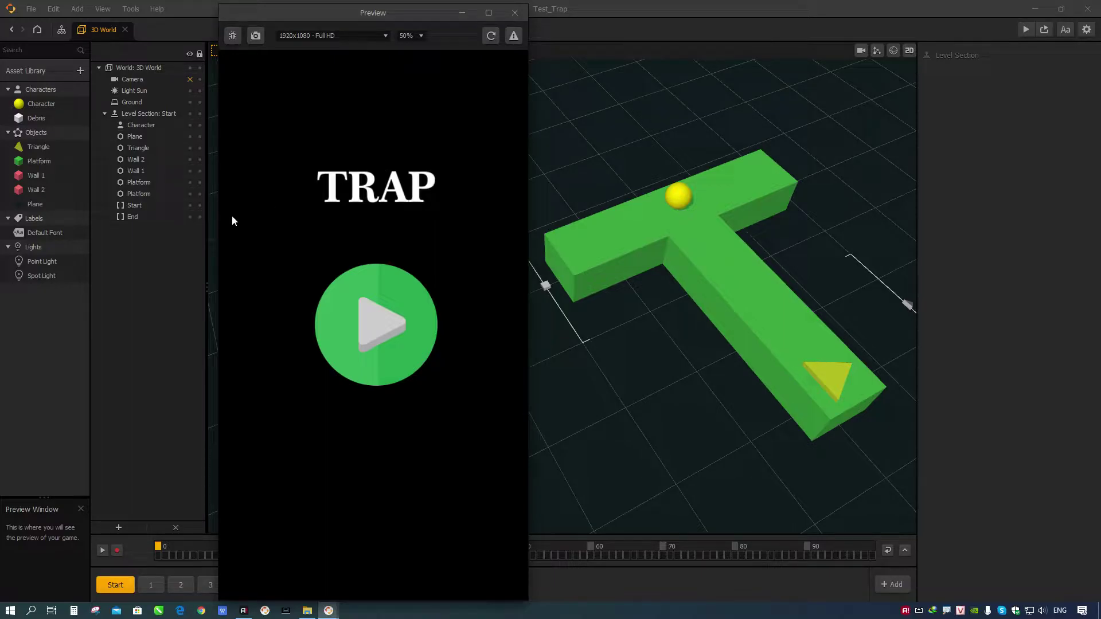
Start the Trap game in the preview and test launching the ball down the platform's stem, restarting after a lost round
click(371, 347)
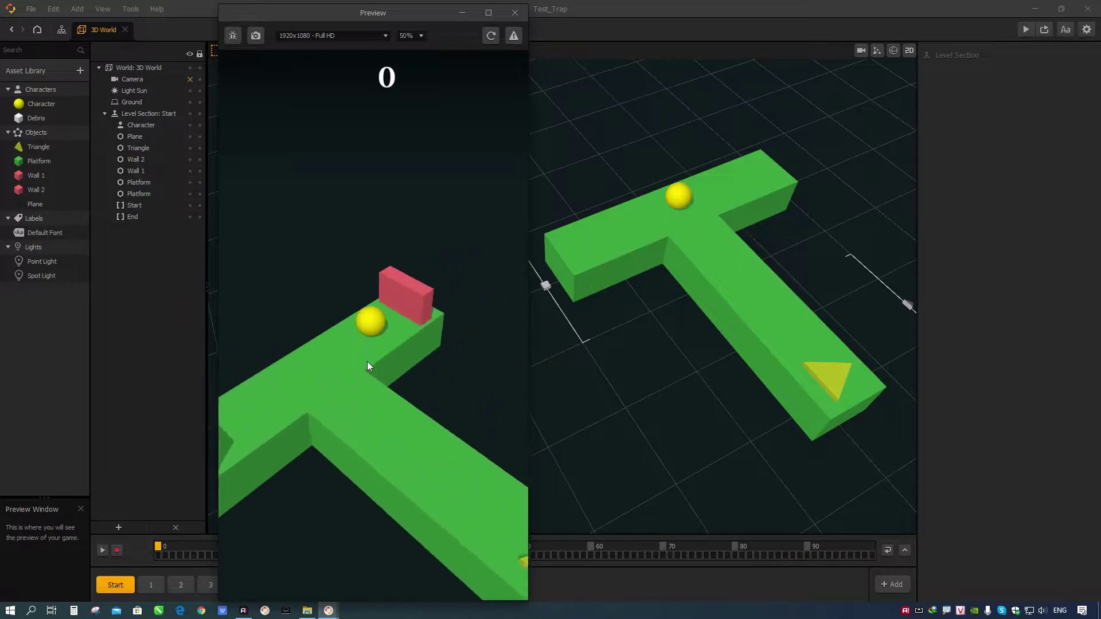
click(348, 361)
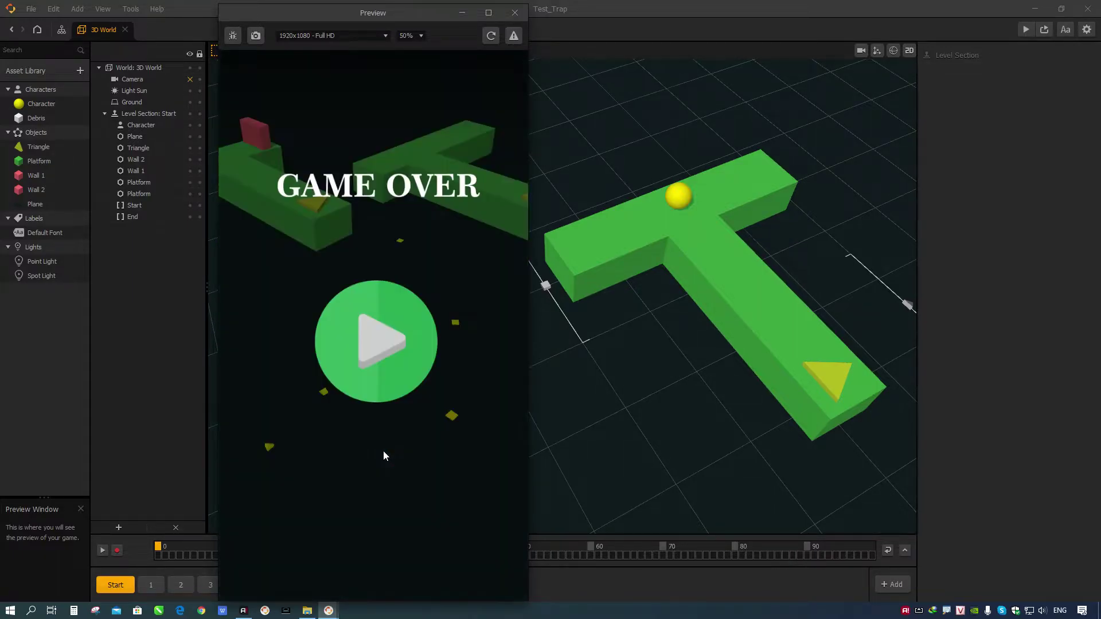
click(382, 353)
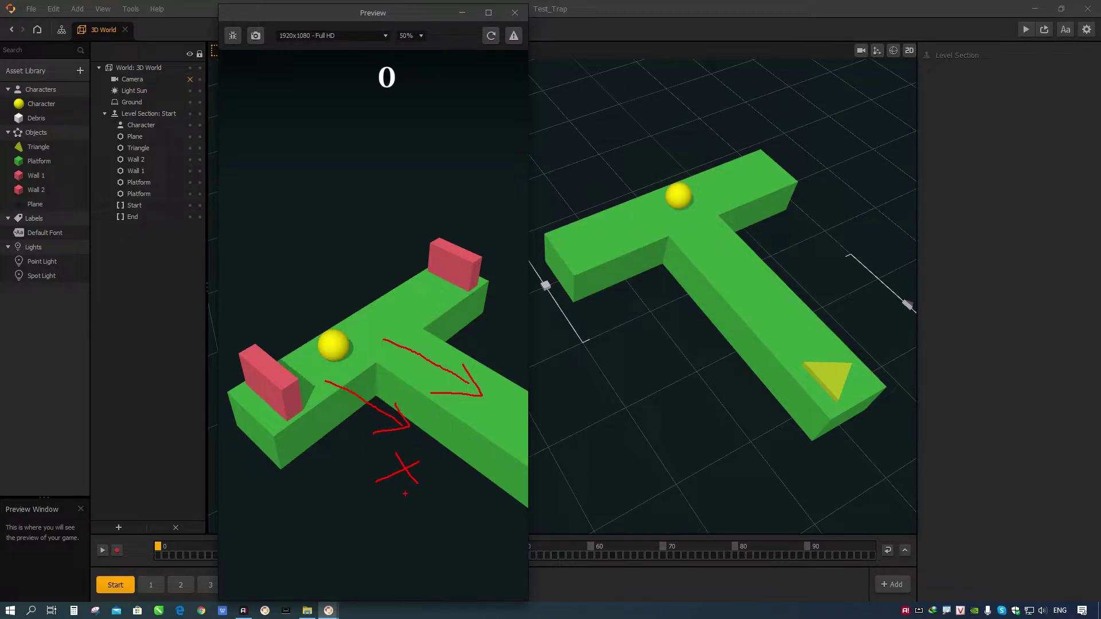
key(Escape)
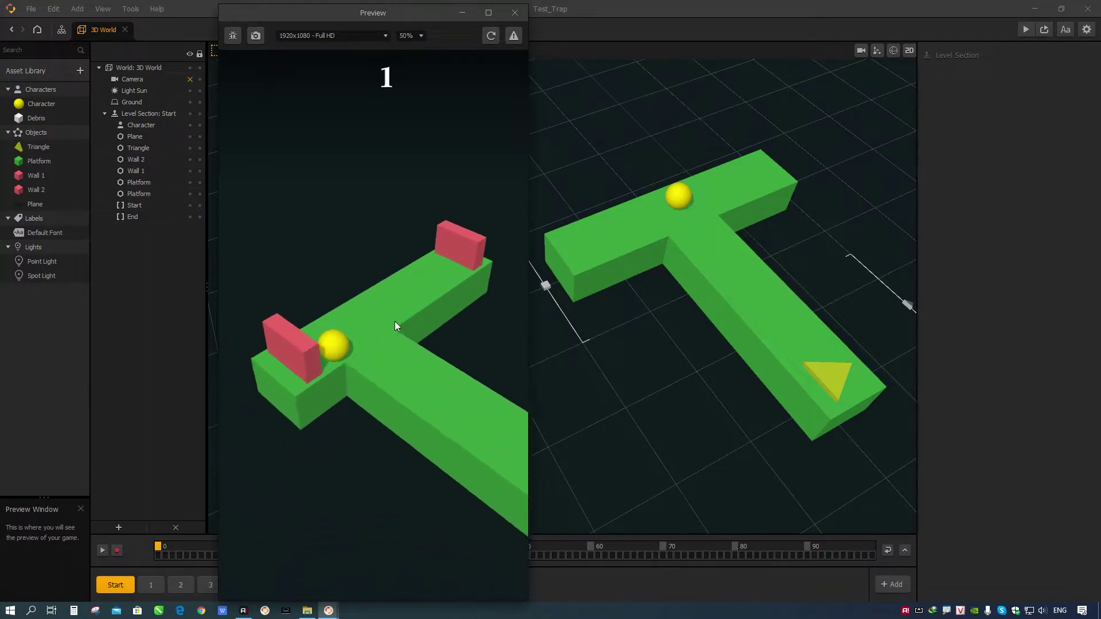
click(395, 321)
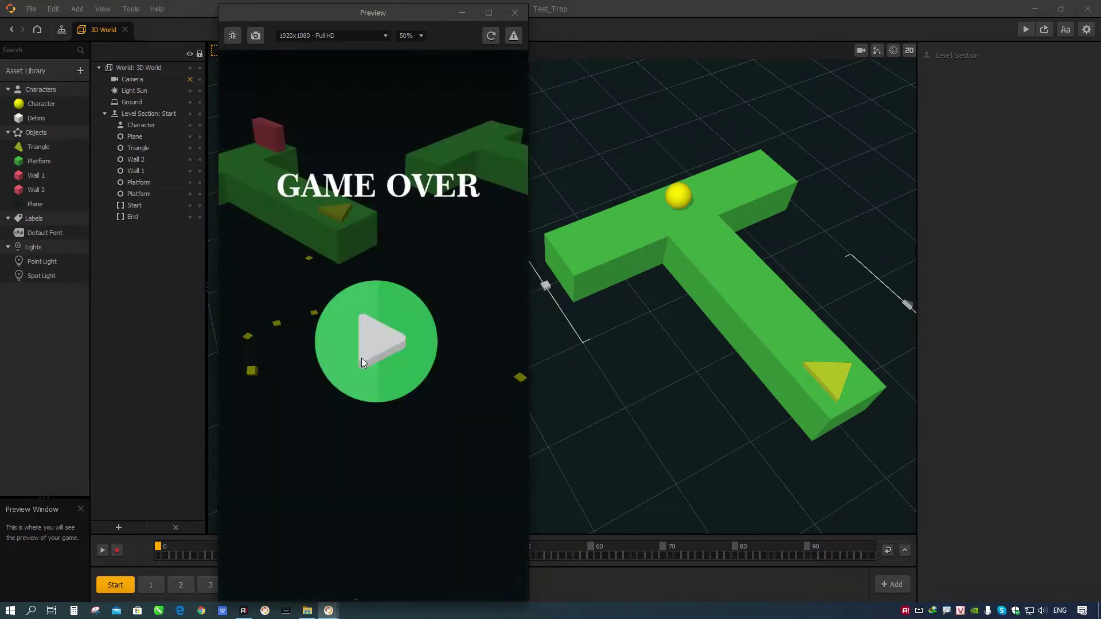
Replay the game in the preview, sending the ball across successive T-shaped platforms, and close the preview
click(376, 332)
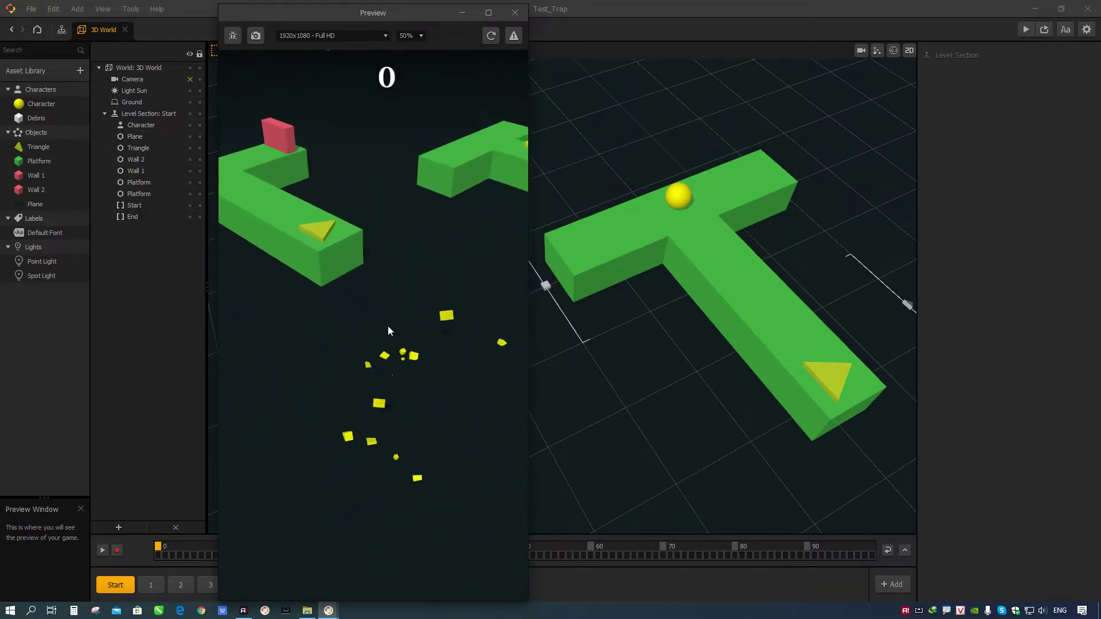
click(389, 334)
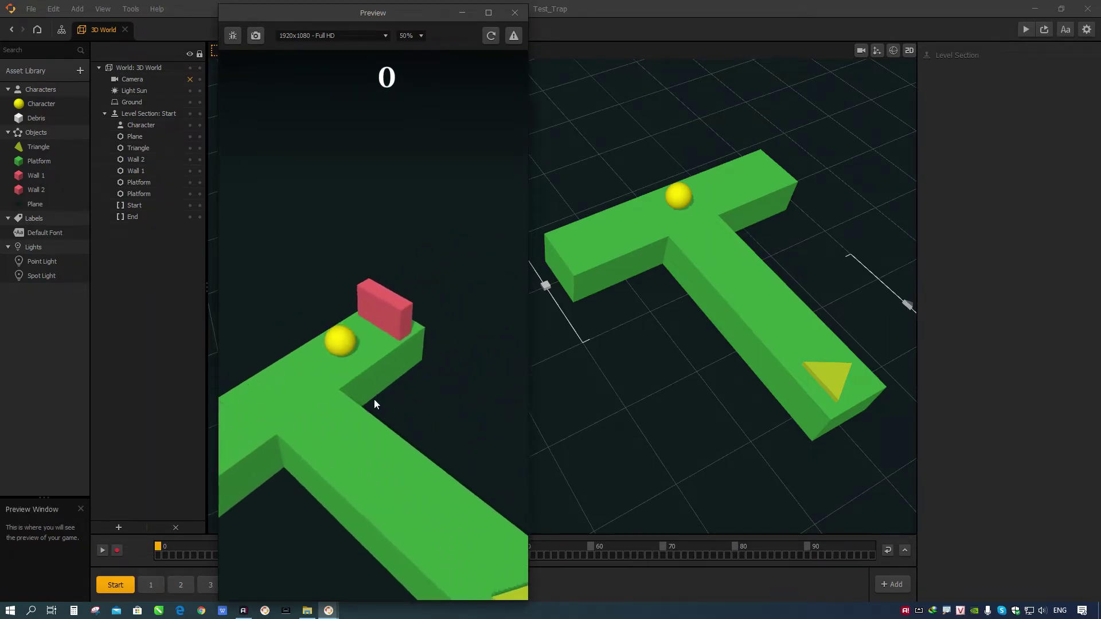
click(374, 399)
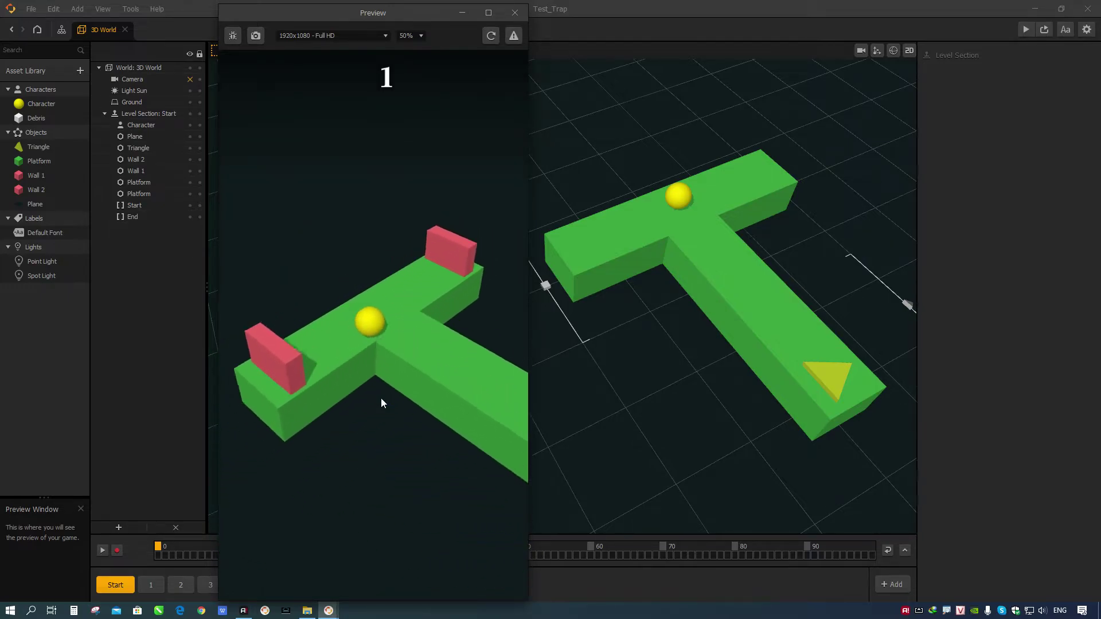
click(381, 399)
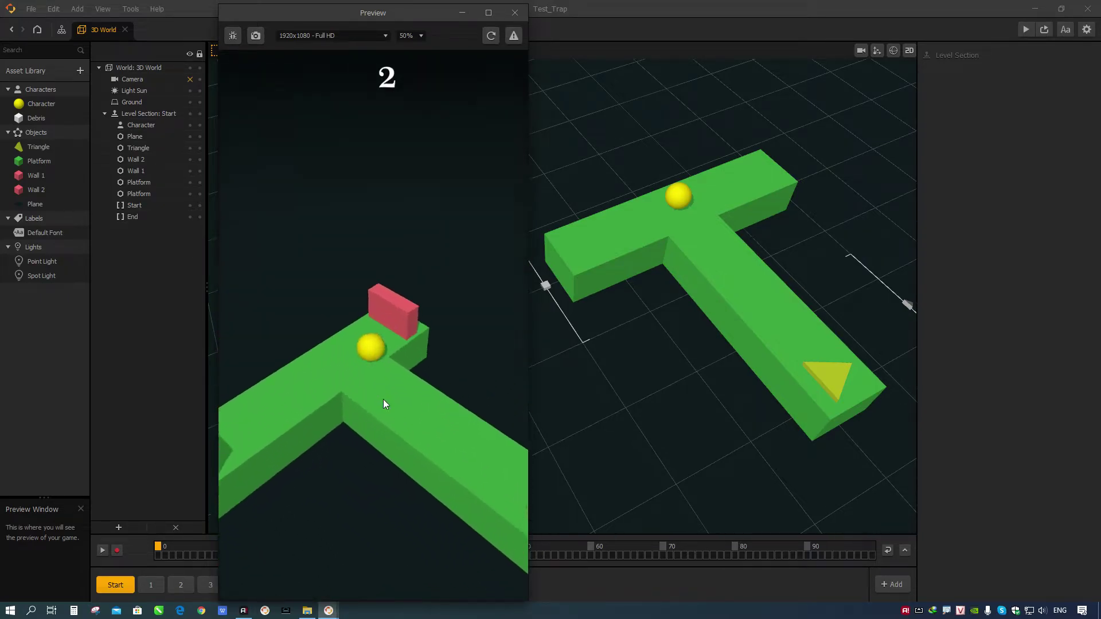
click(379, 402)
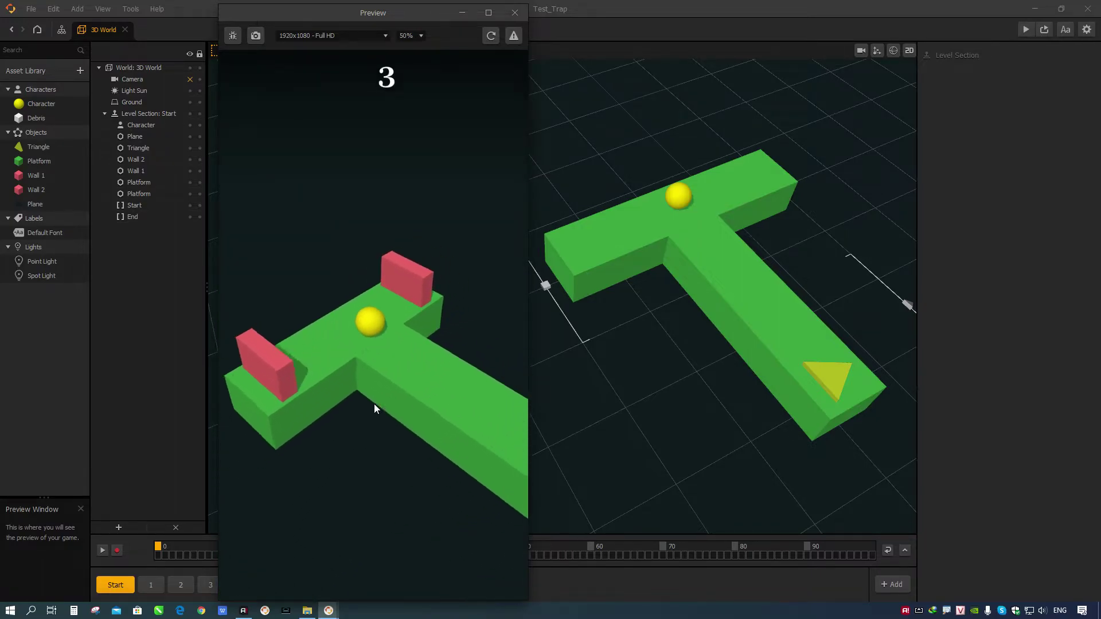
click(374, 404)
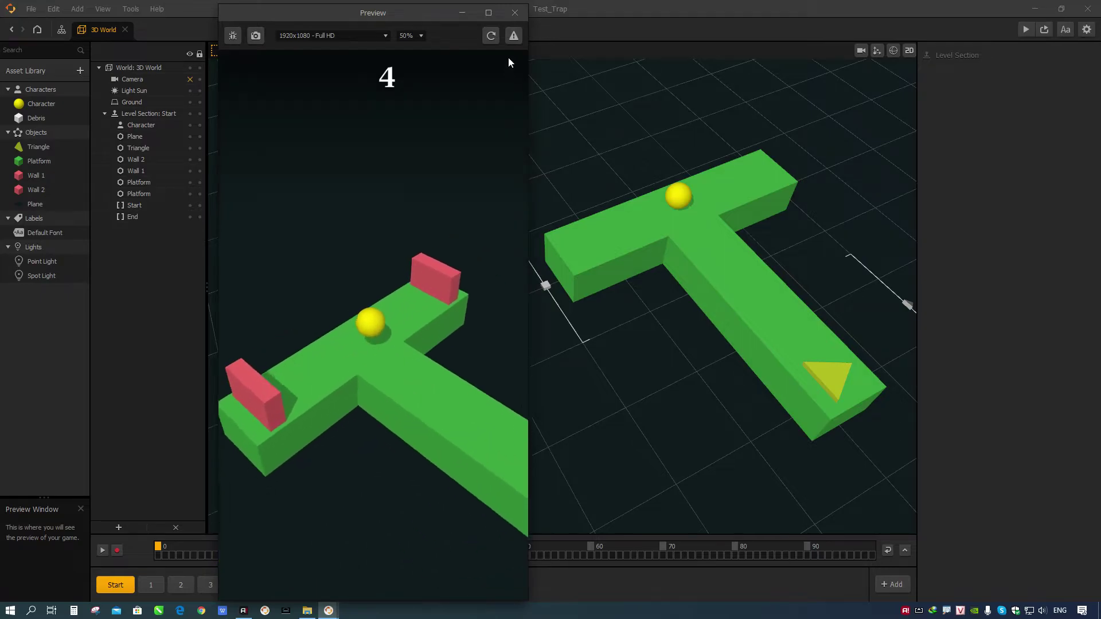
click(361, 404)
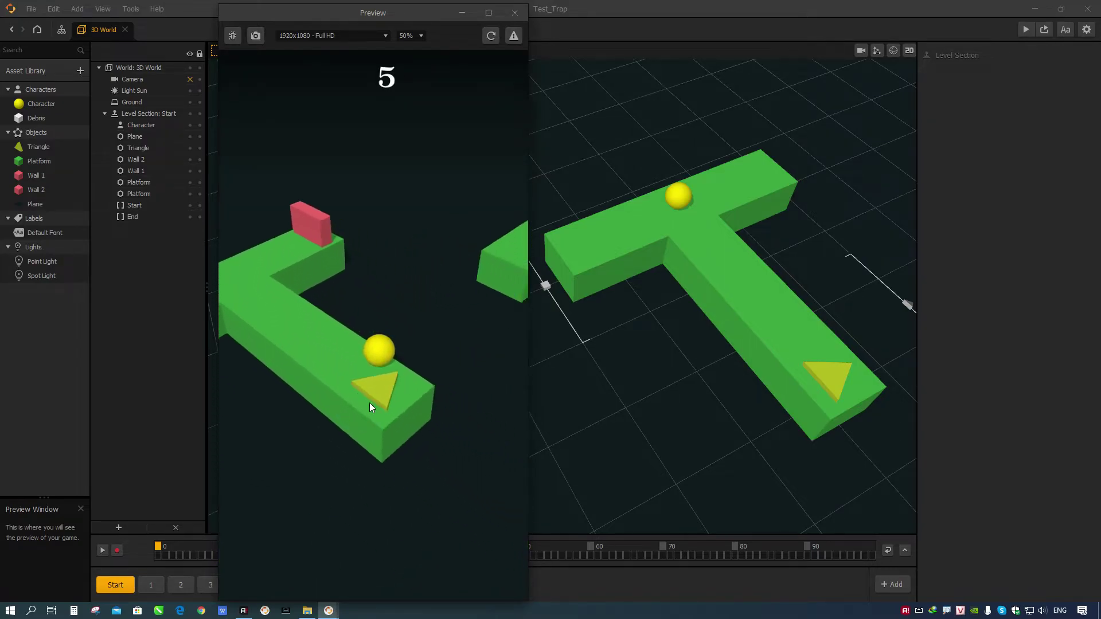
click(518, 14)
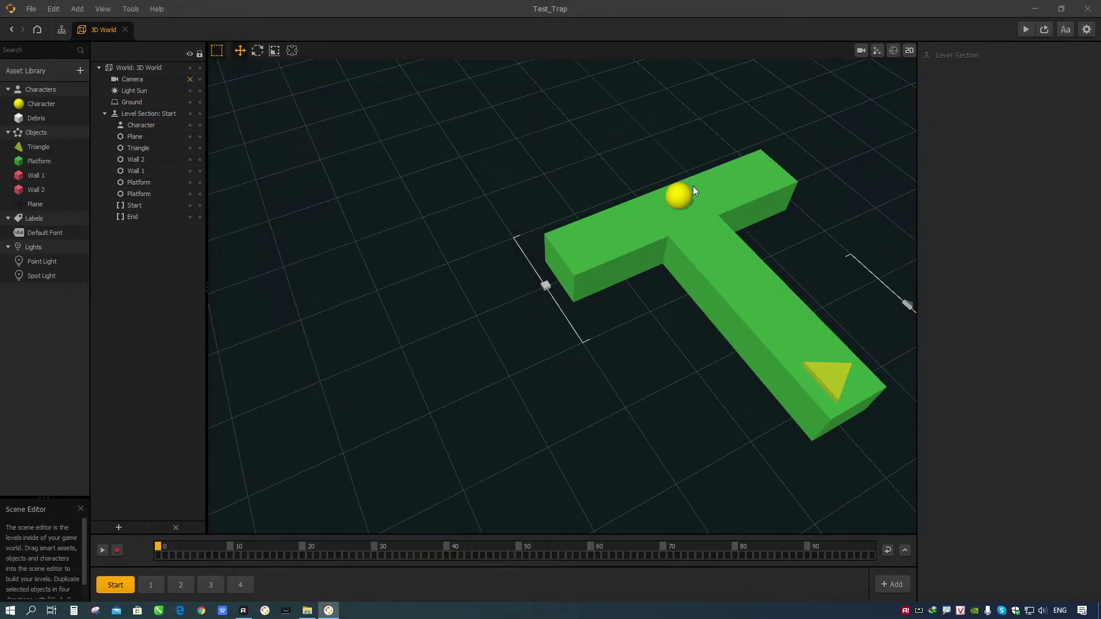
Switch the scene to the game camera view and orbit the camera to look down more steeply on the T-shaped platform
click(859, 51)
scroll(713, 236, down, 1)
right_drag(712, 237, 678, 288)
drag(678, 288, 675, 290)
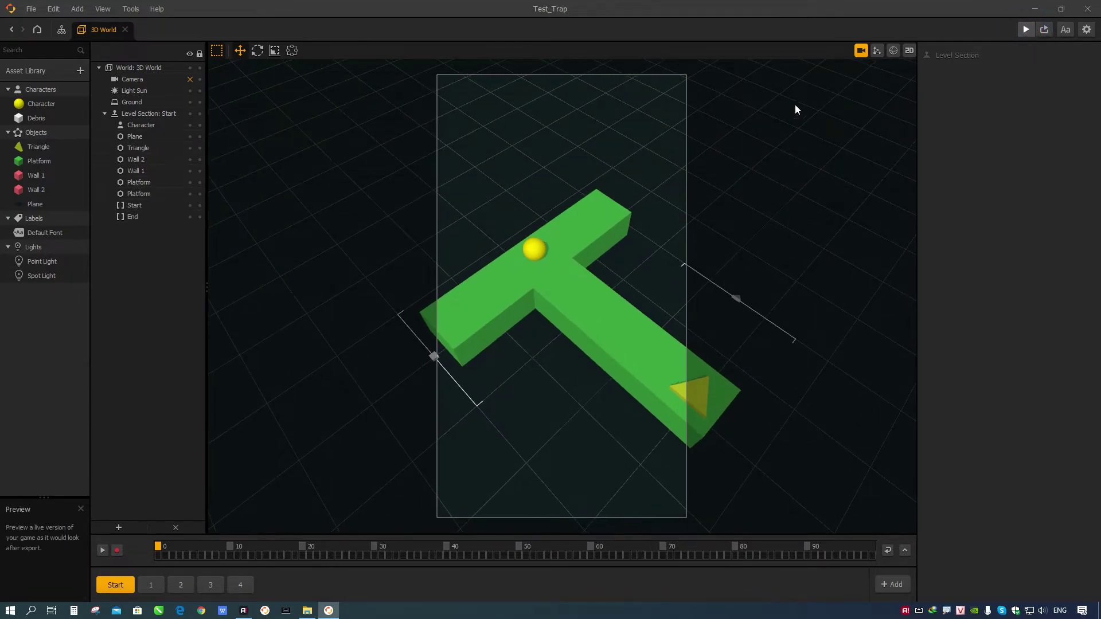
Preview the game with the changed camera angle and play a round across successive platforms
click(396, 327)
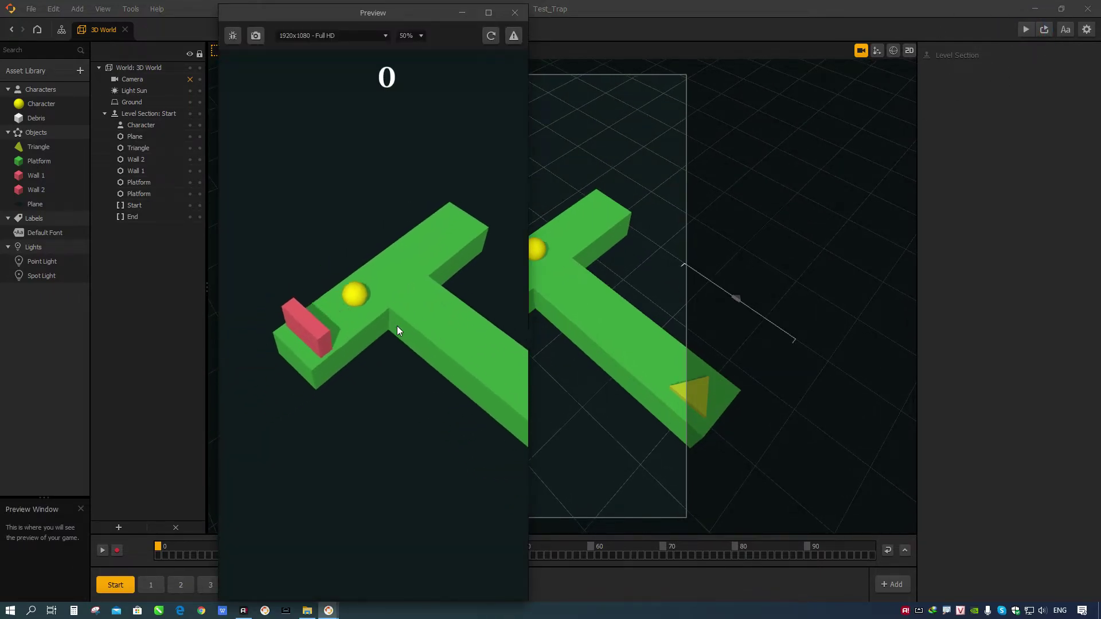
click(397, 326)
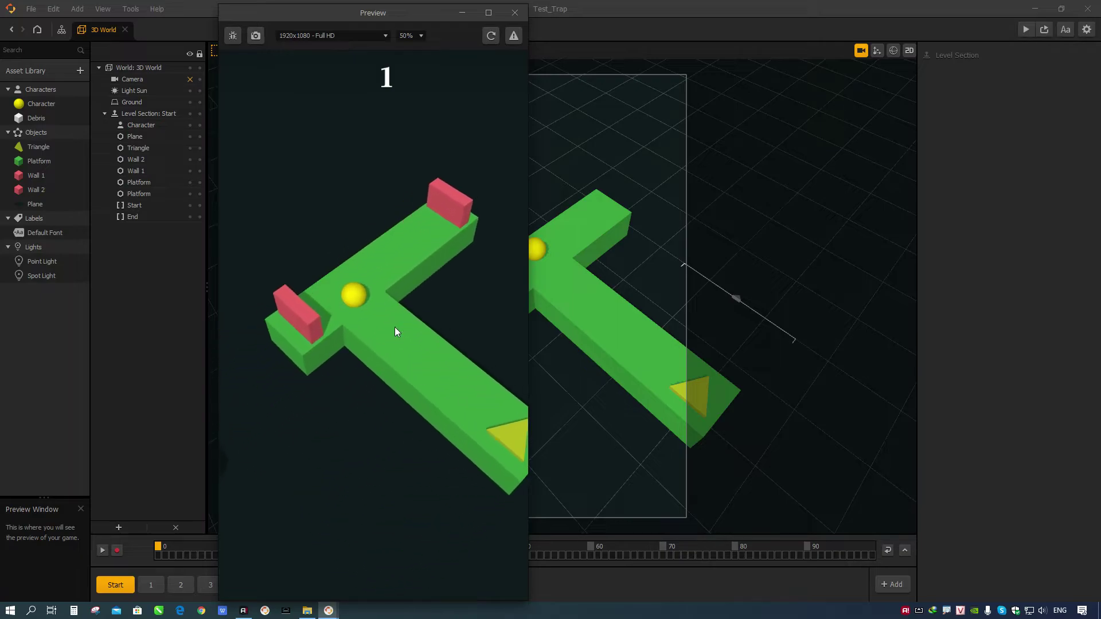
click(394, 330)
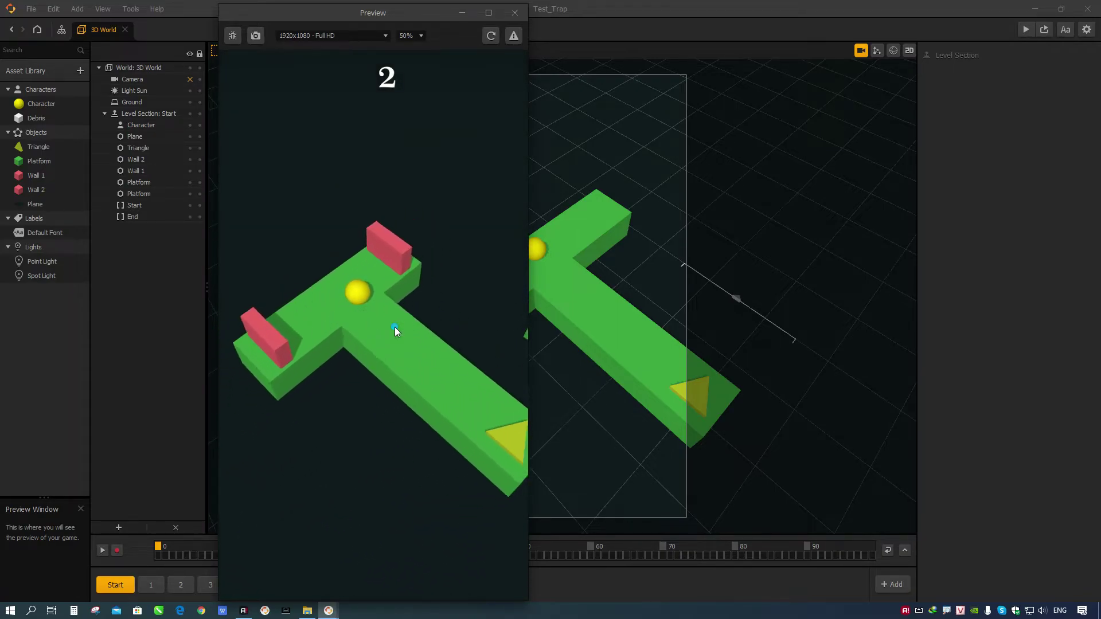
click(395, 331)
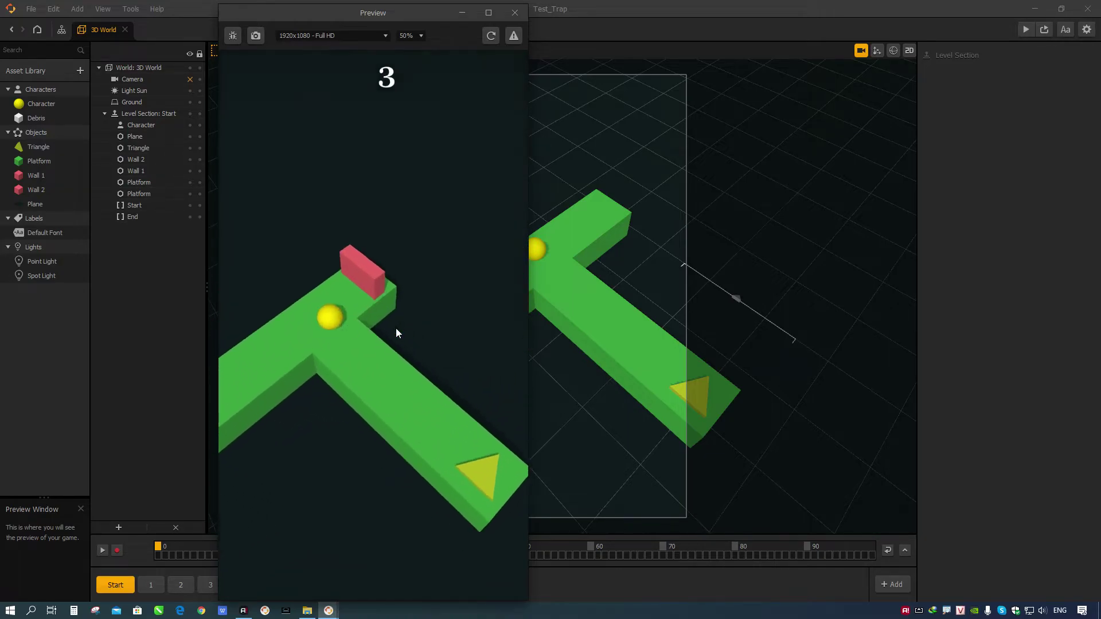
click(401, 331)
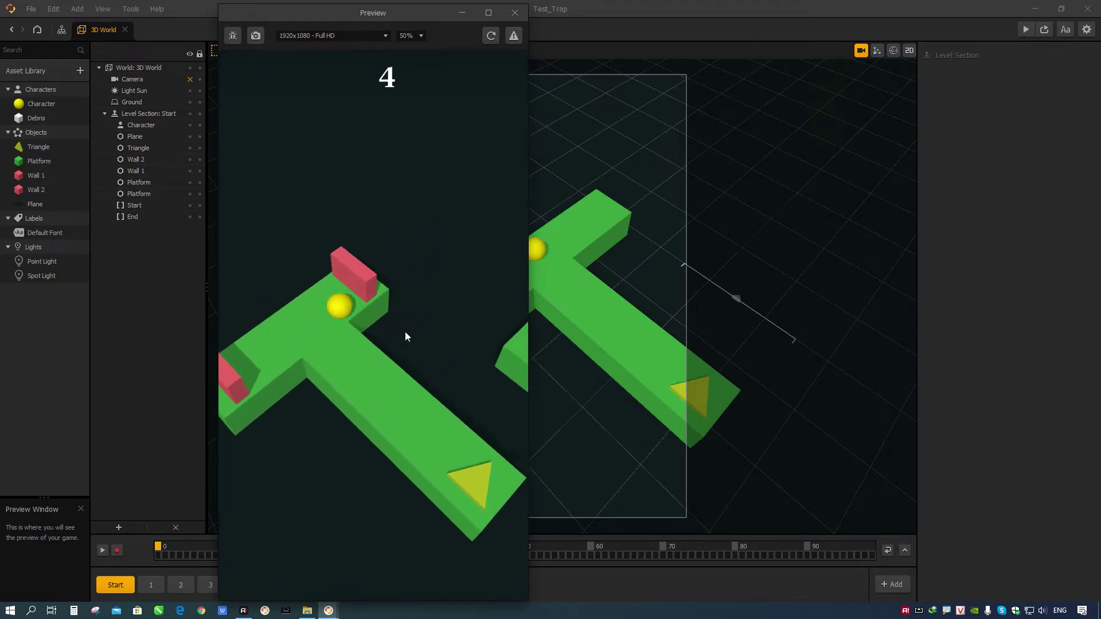
click(406, 332)
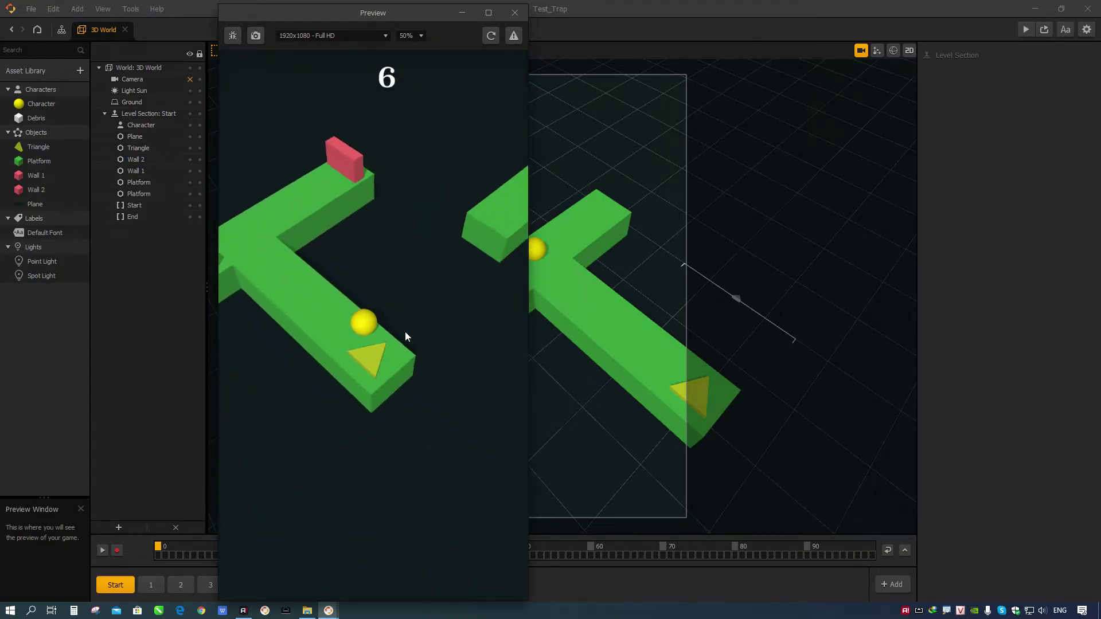
click(405, 330)
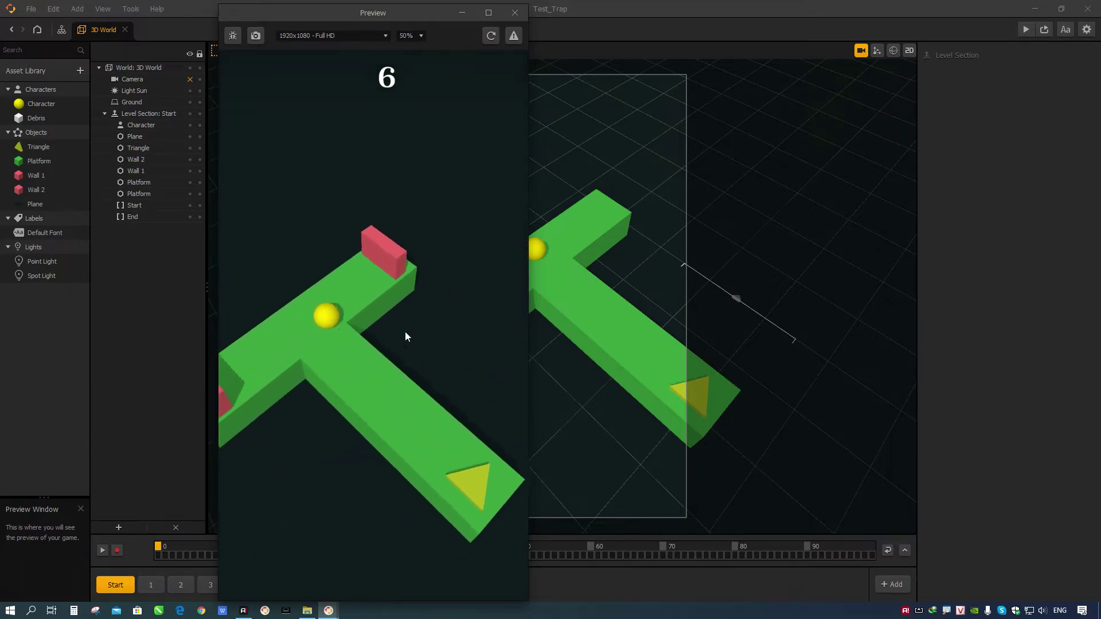
click(405, 331)
click(405, 331)
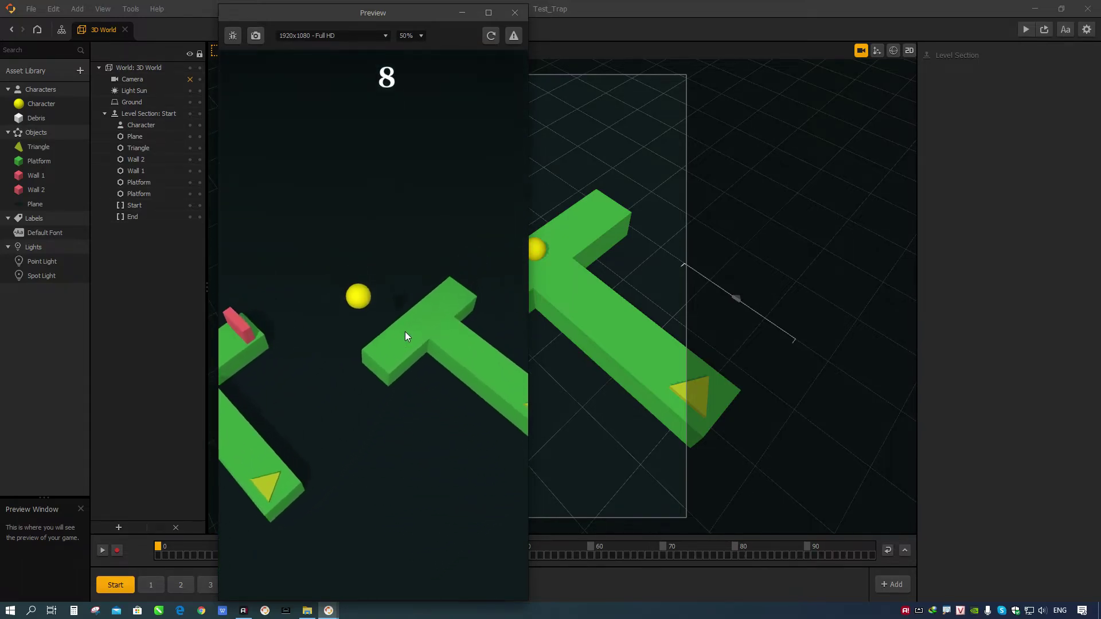
click(399, 330)
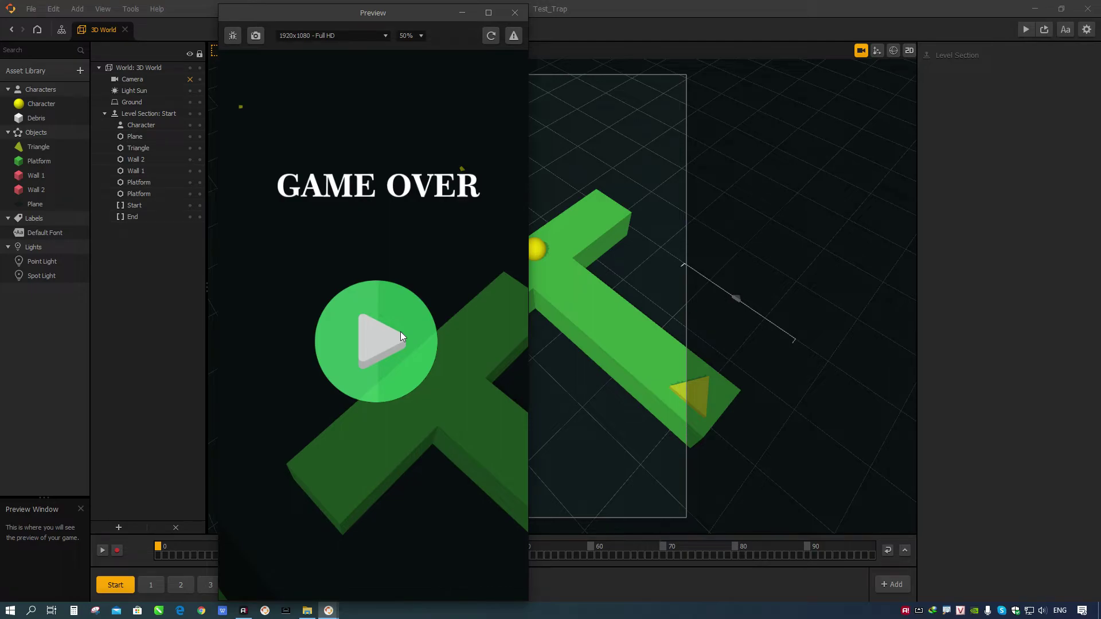
Restart the previewed game after the lost round and test the ball's launch timing between the red walls
click(402, 333)
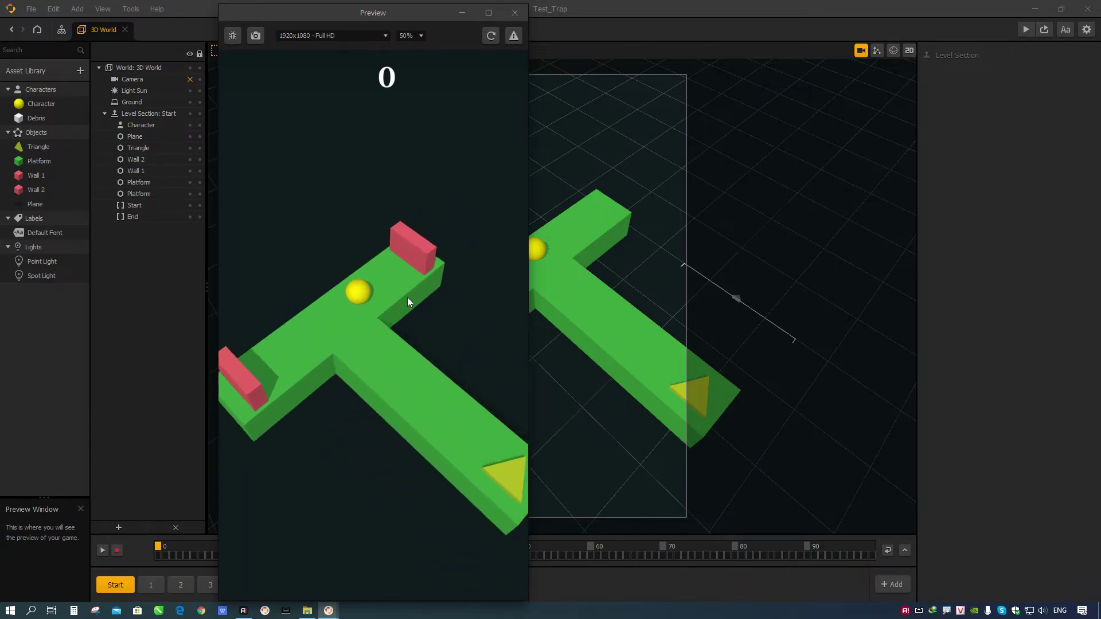
click(313, 340)
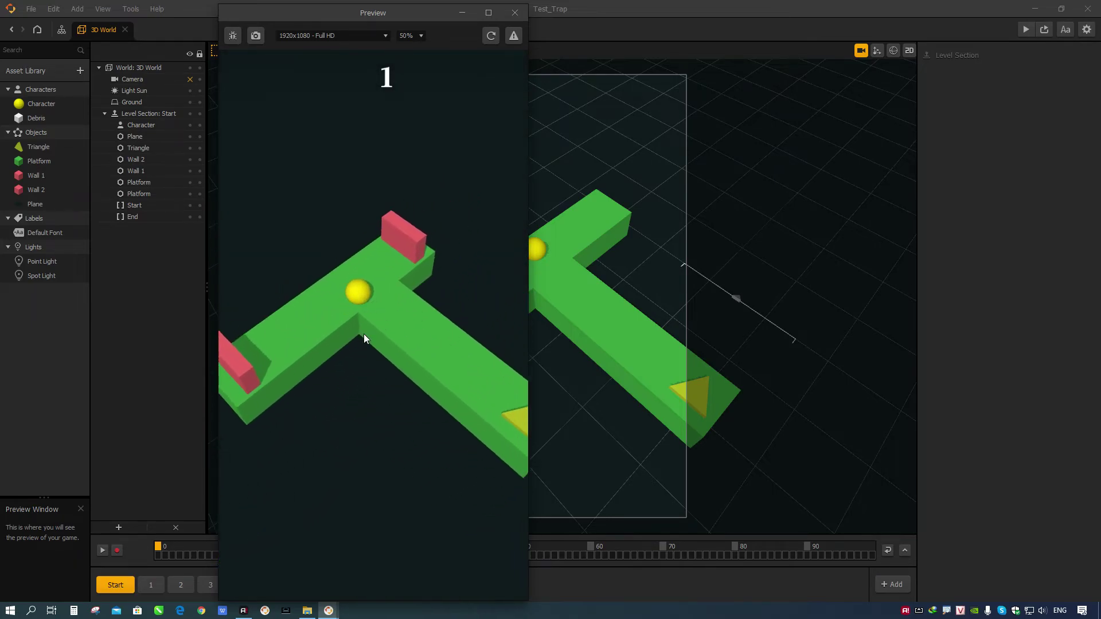
click(345, 332)
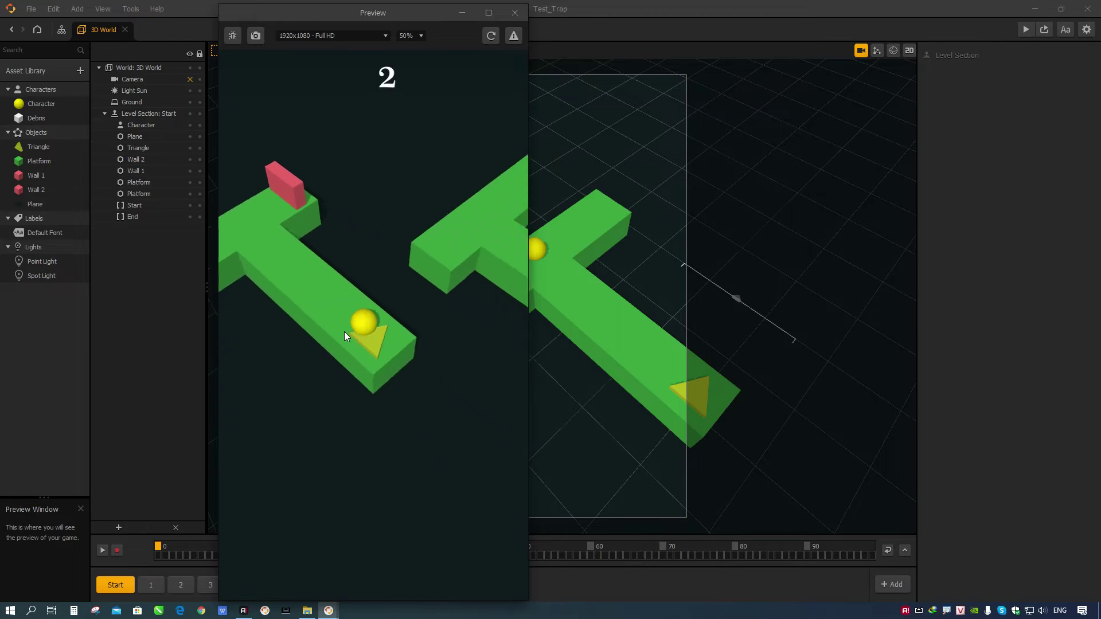
click(332, 336)
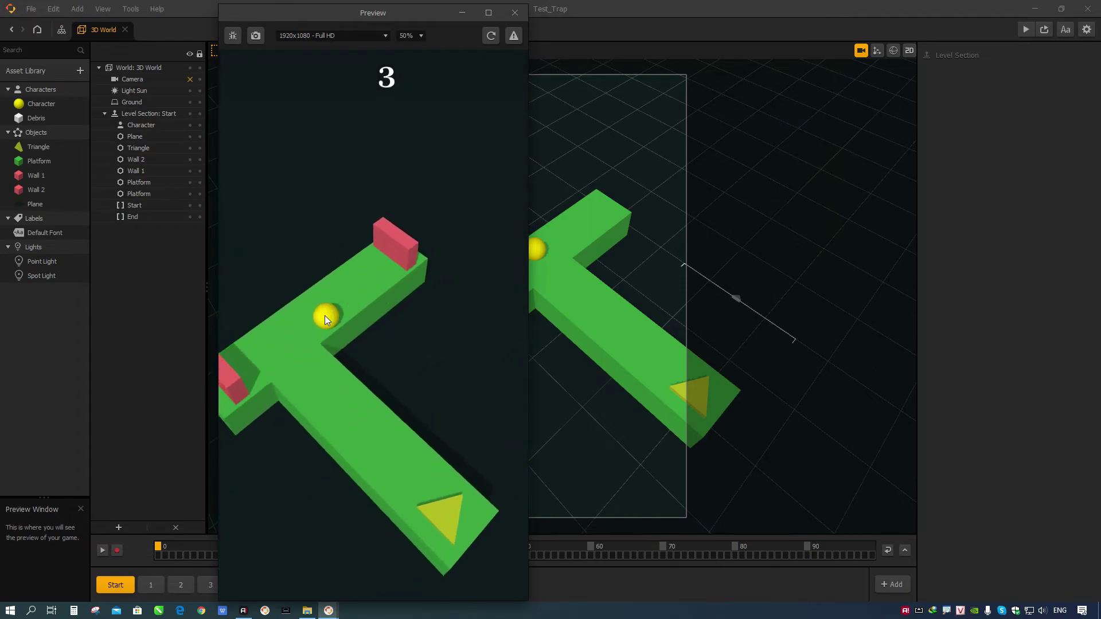
click(315, 328)
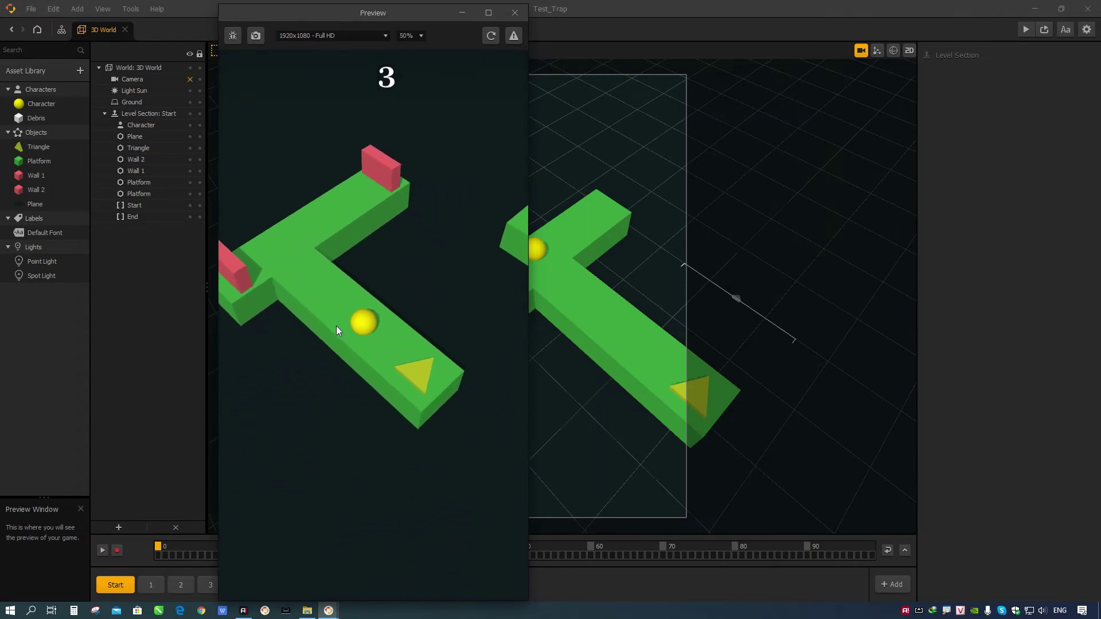
click(336, 326)
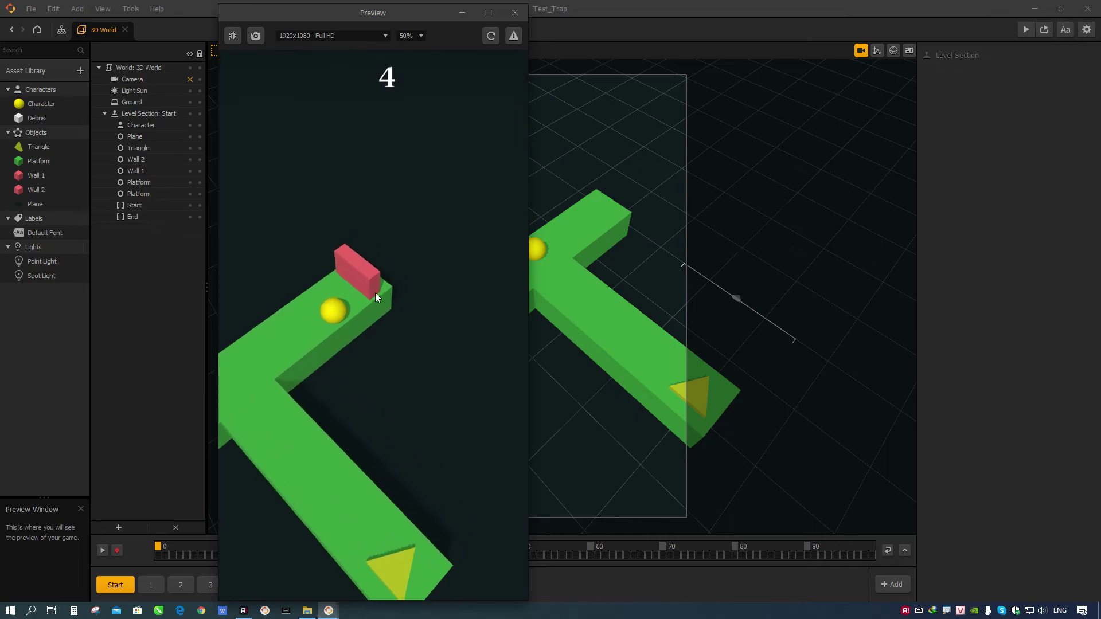
click(355, 303)
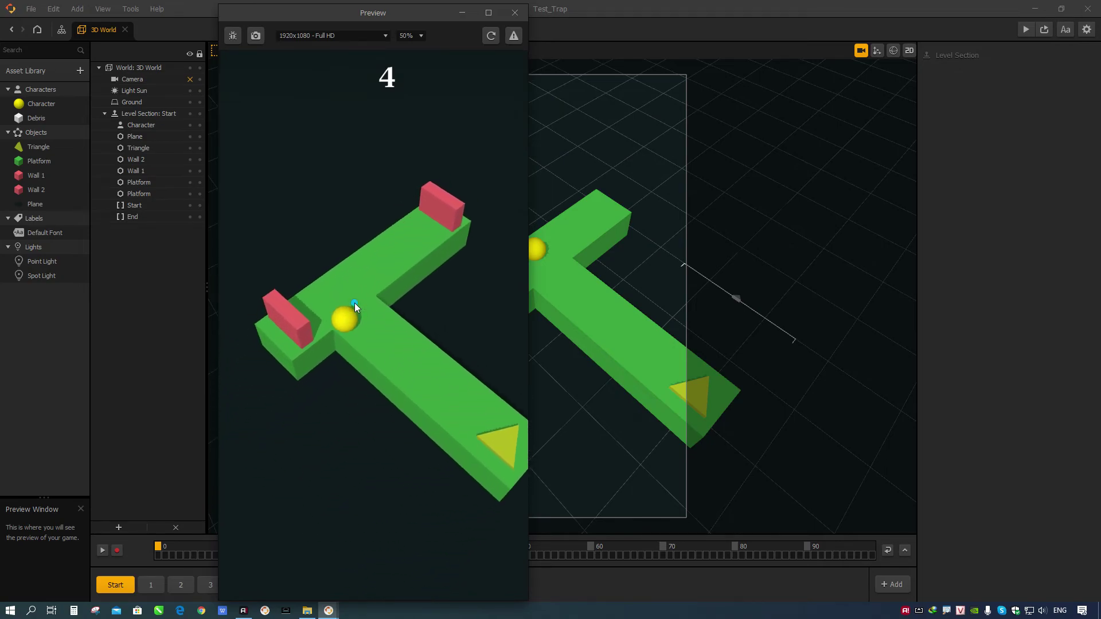